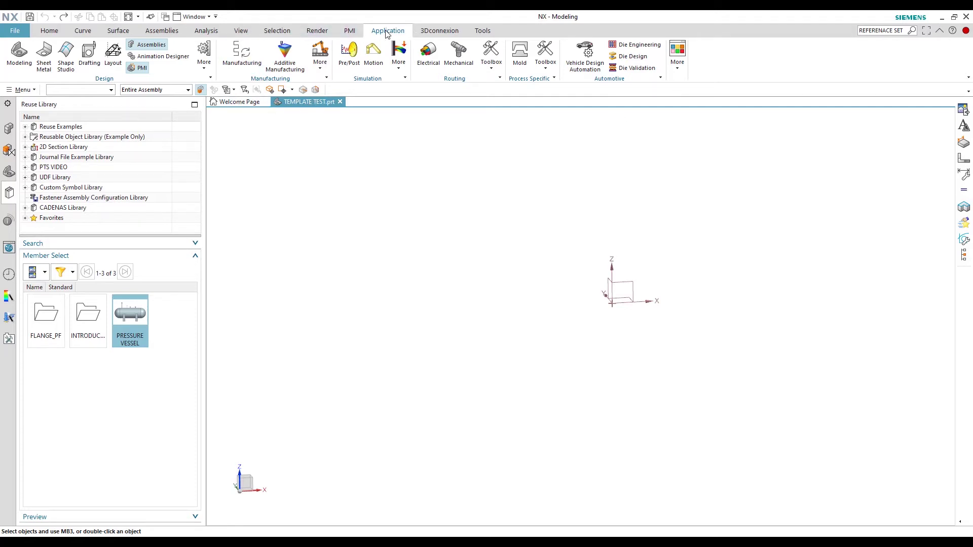
Step: Show the extra application environments, including PTS Author, then dismiss the list
click(678, 61)
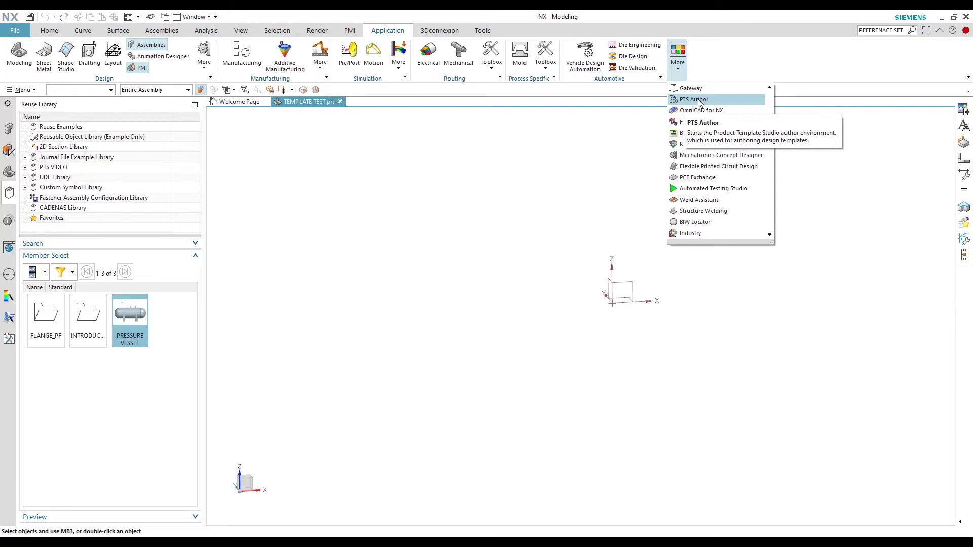
right_click(239, 421)
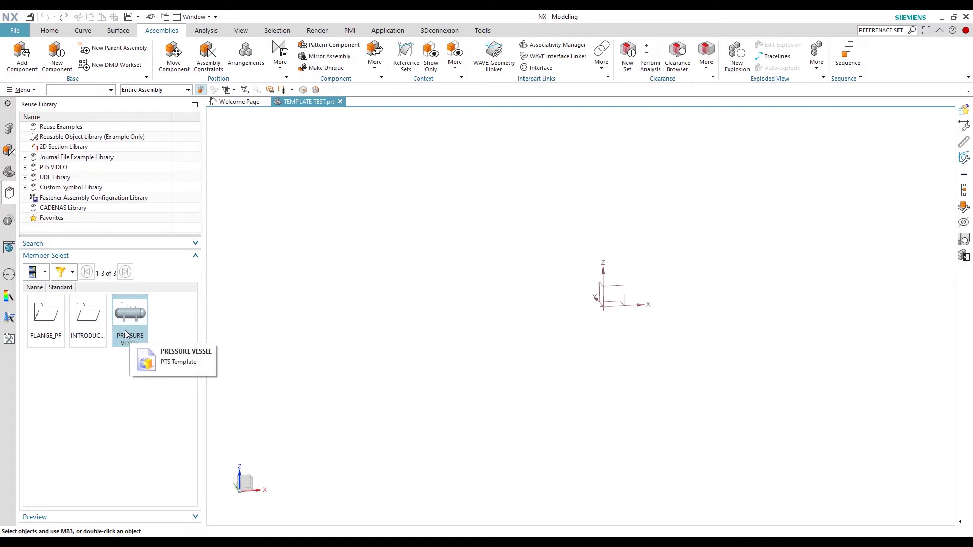
Step: Drop the PRESSURE VESSEL tile from Member Select into the graphics window, opening Template Explorer
drag(126, 327, 394, 335)
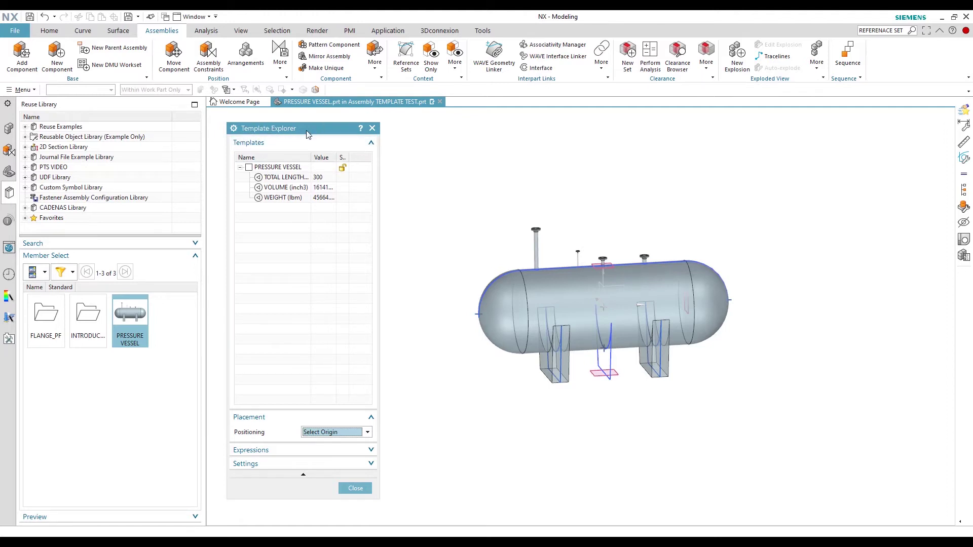
Step: Open the PRESSURE VESSEL parameter dialog from Template Explorer and zoom the view
double_click(286, 171)
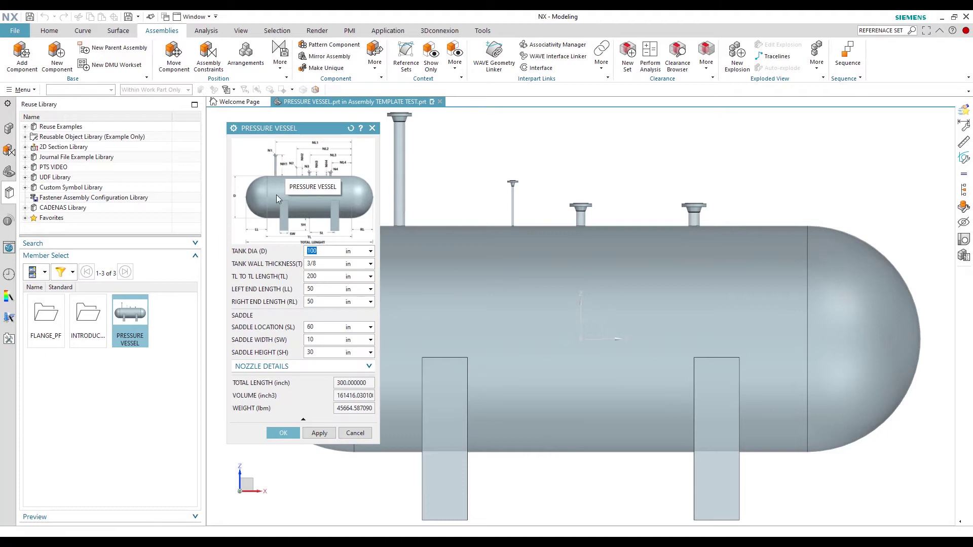
scroll(621, 257, down, 1)
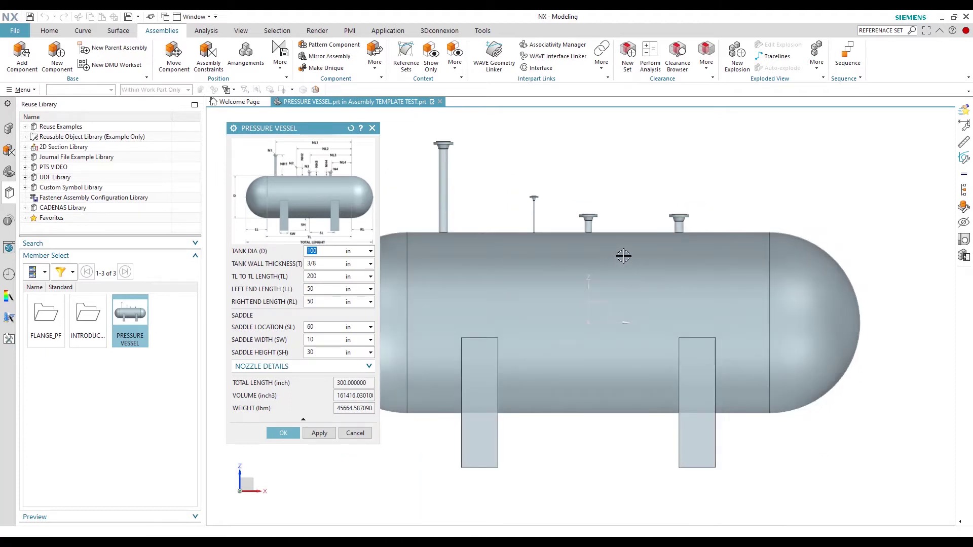
scroll(624, 256, down, 1)
scroll(484, 269, up, 1)
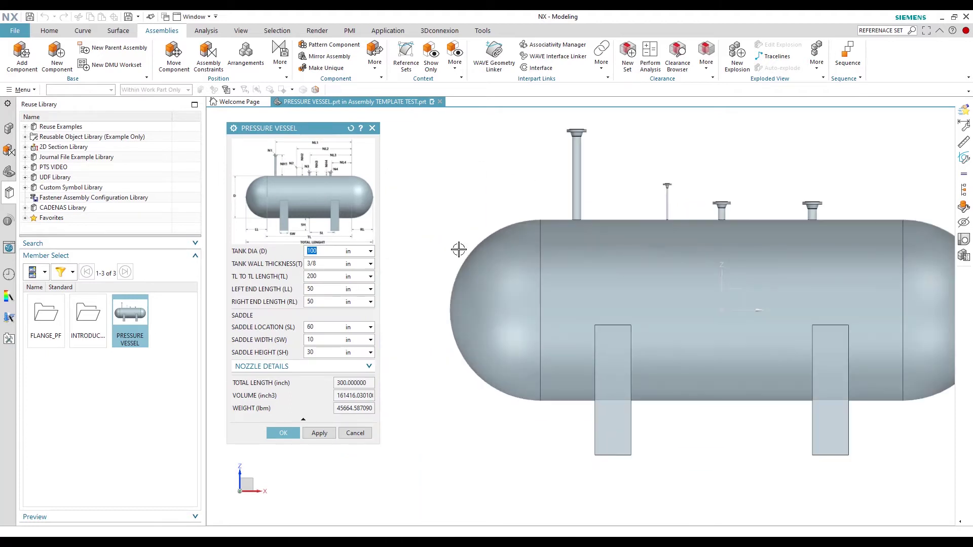
scroll(443, 249, down, 1)
scroll(486, 238, up, 1)
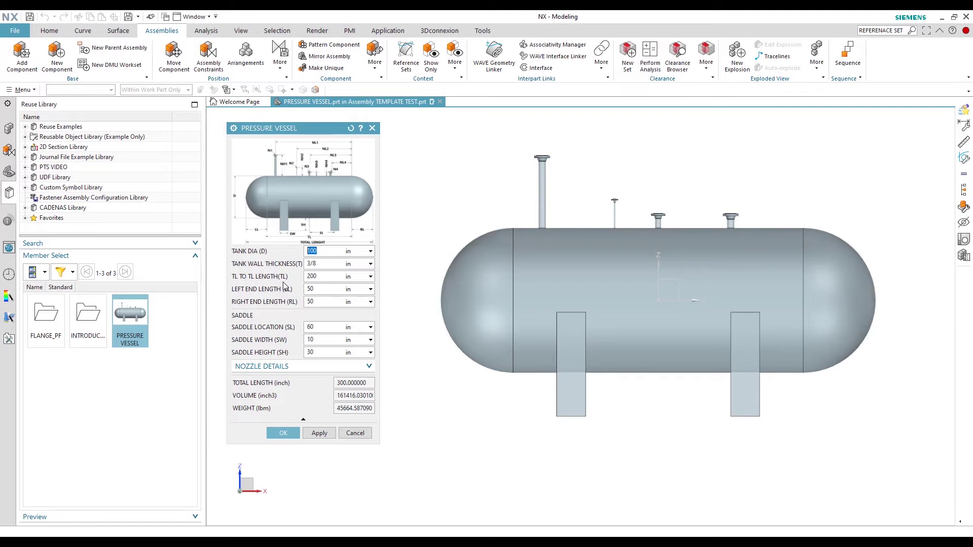
Step: Set TANK DIA (D) to 150 and TL TO TL LENGTH to 250
text(15)
key(Return)
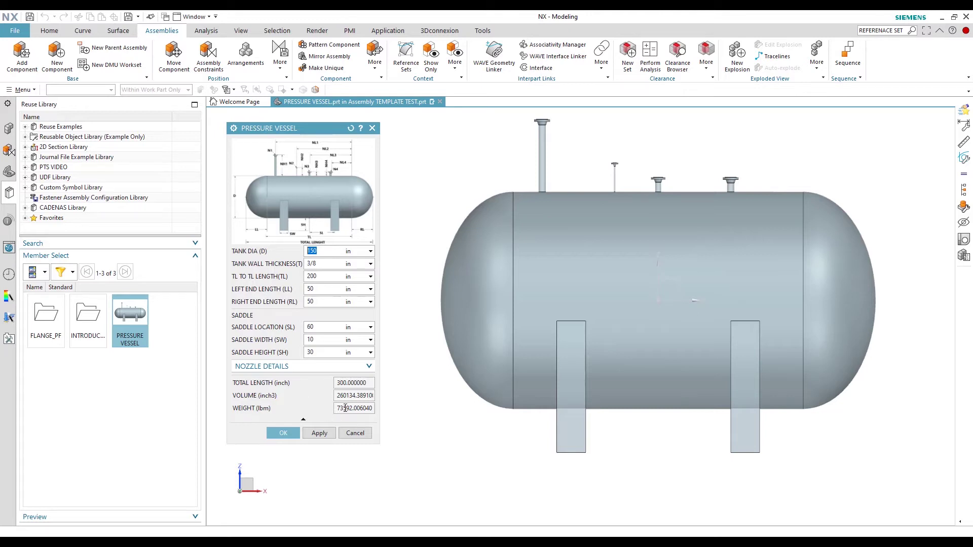
click(318, 277)
text(250)
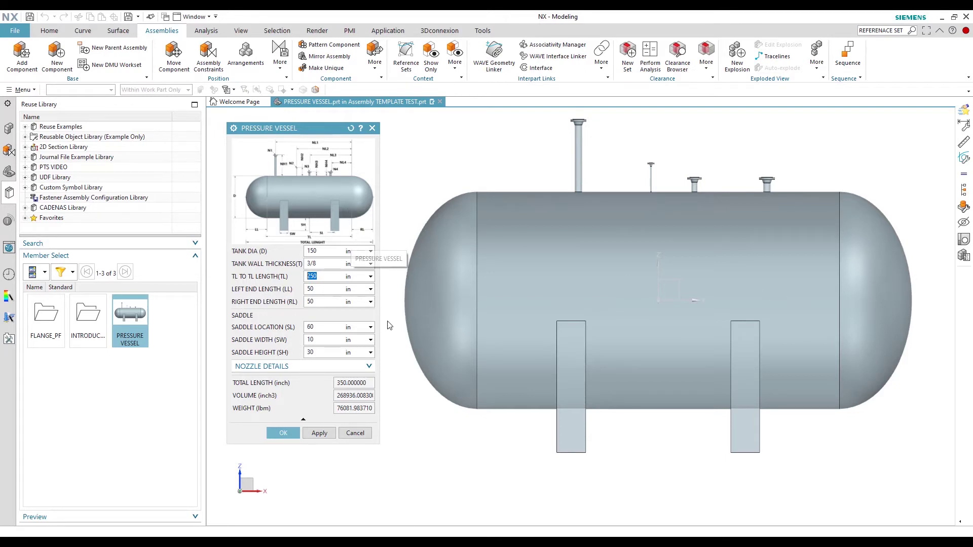
Step: Set LEFT END LENGTH (LL) to 80, then move the dialog aside and fit the vessel
click(317, 289)
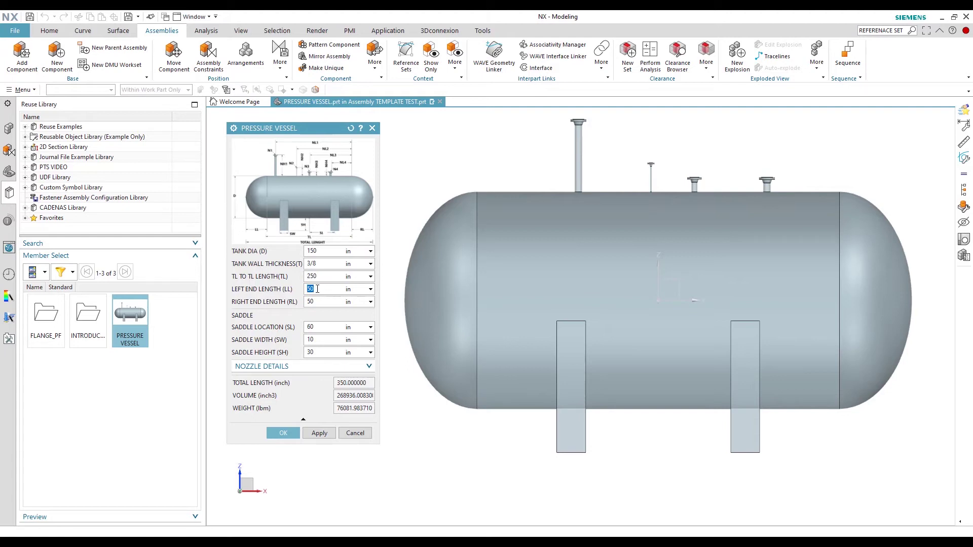
text(100)
key(BackSpace)
key(BackSpace)
key(BackSpace)
text(80)
key(Return)
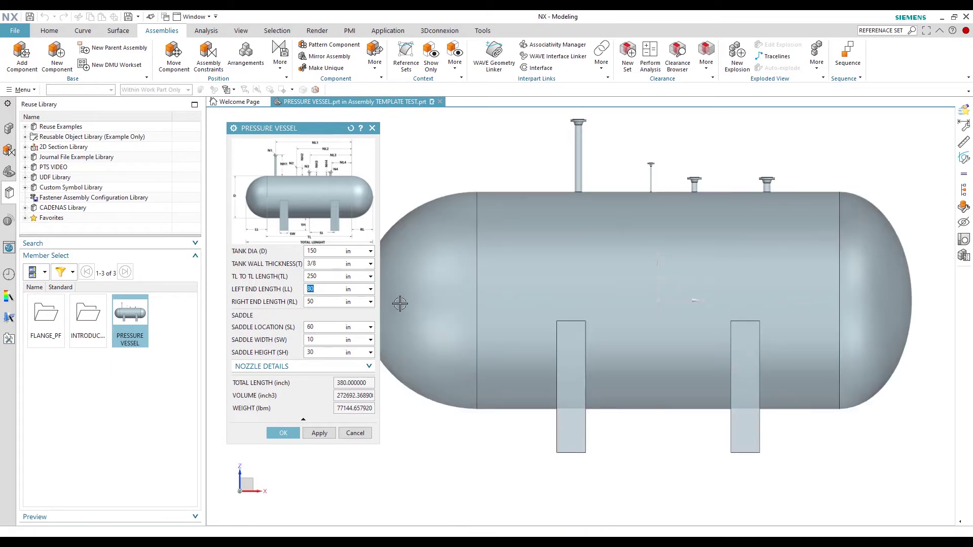
drag(312, 132, 146, 137)
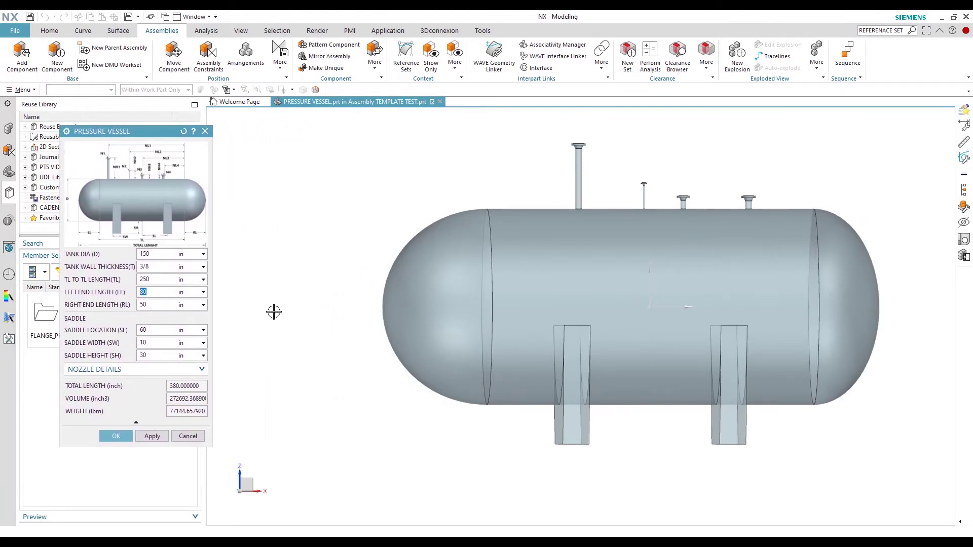
key(ctrl+f)
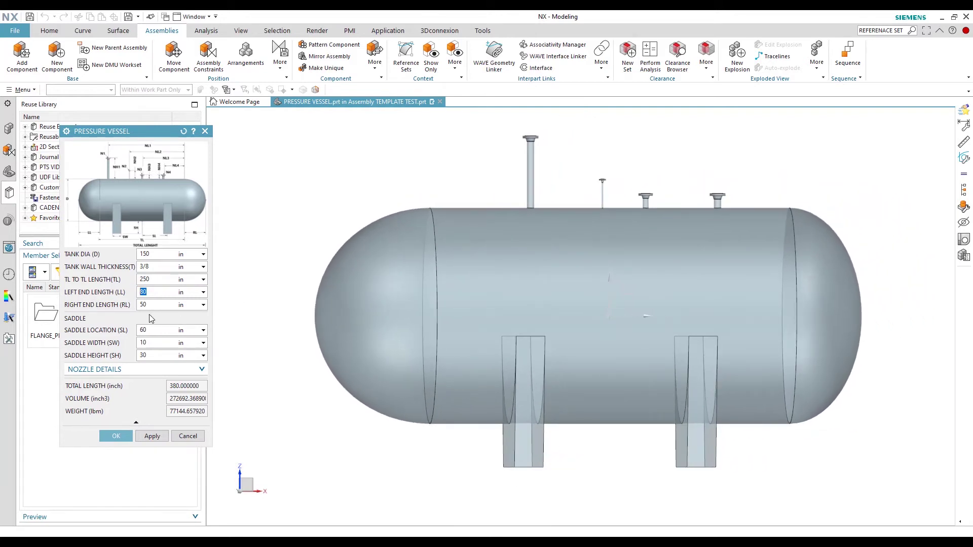
Step: Set RIGHT END LENGTH (RL) to 80 and orbit the vessel to an angled view
double_click(151, 307)
text(80)
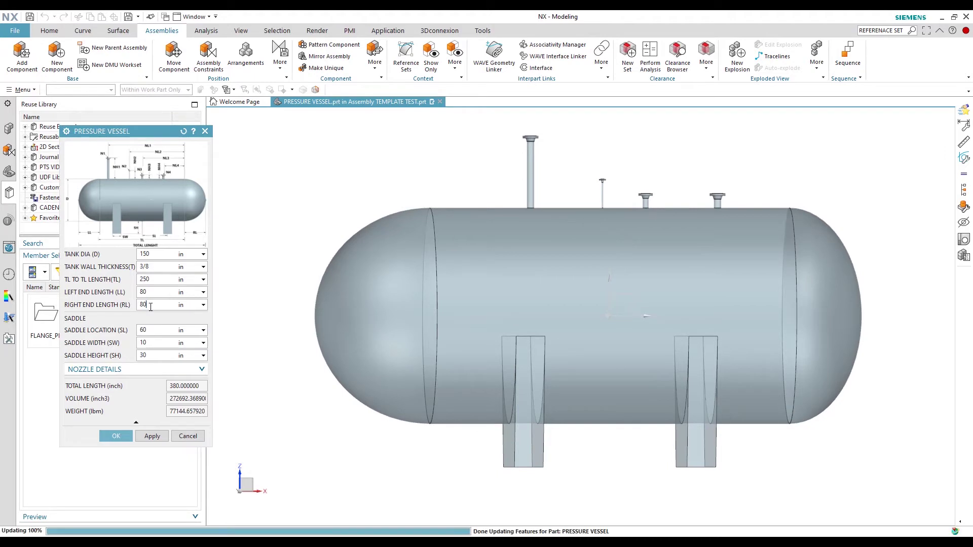
key(Return)
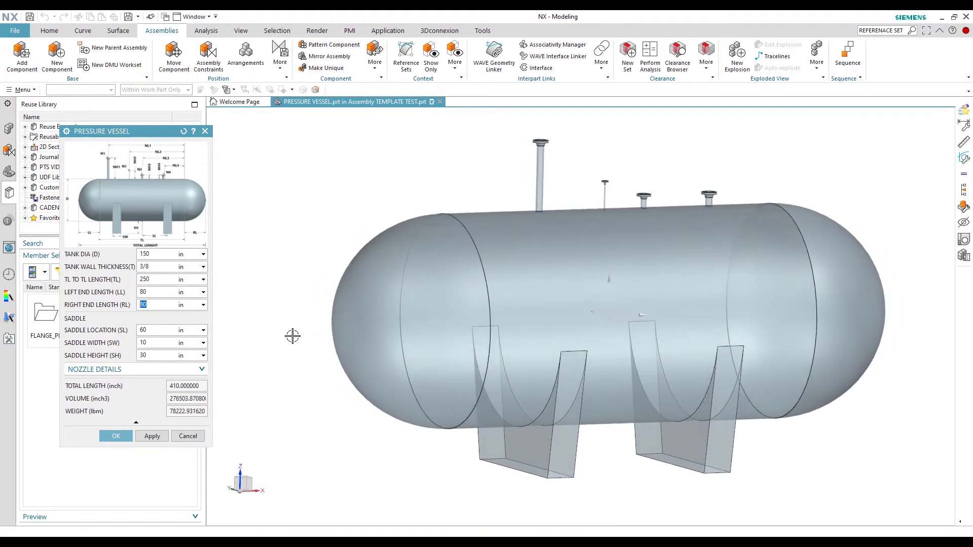
middle_drag(292, 336, 211, 343)
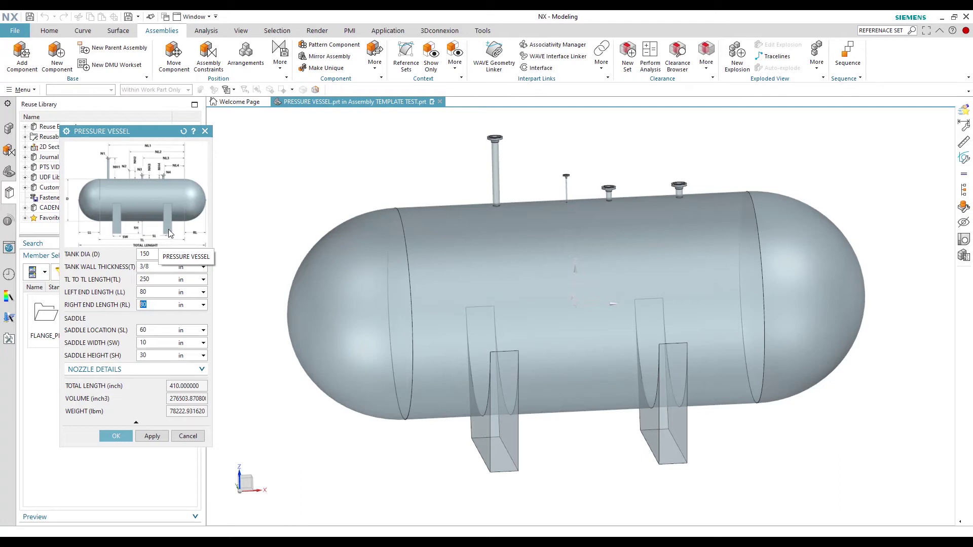
Step: Set SADDLE LOCATION to 100 and SADDLE WIDTH to 15
click(161, 332)
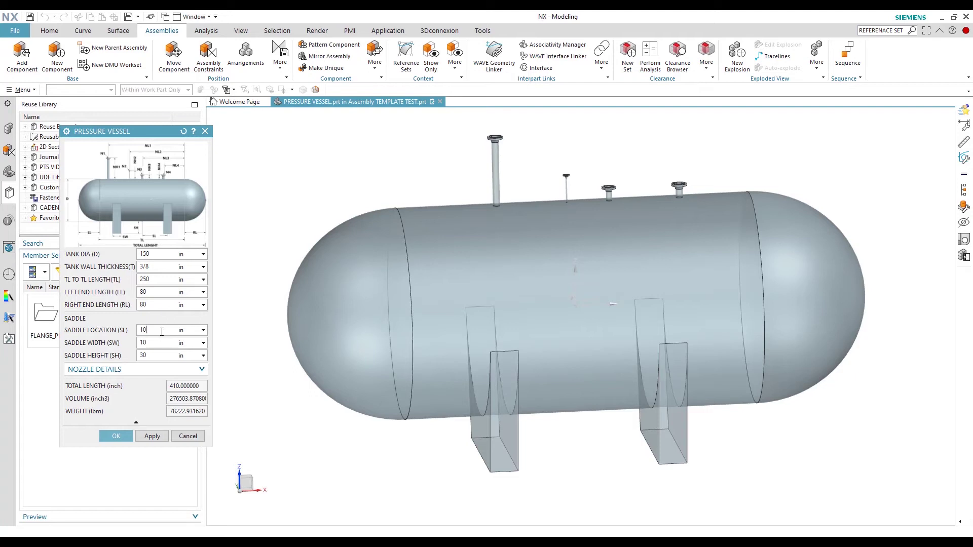
key(Return)
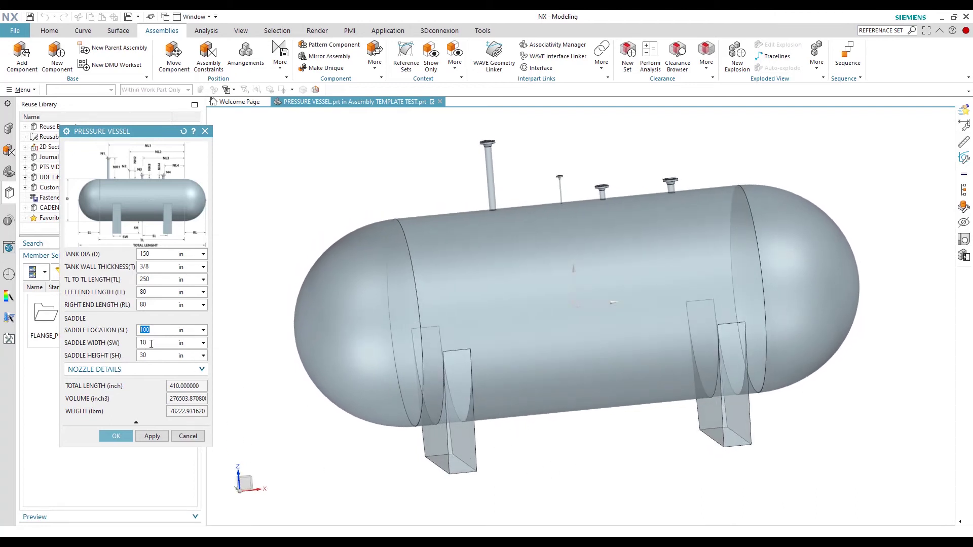
click(151, 344)
text(150)
key(Return)
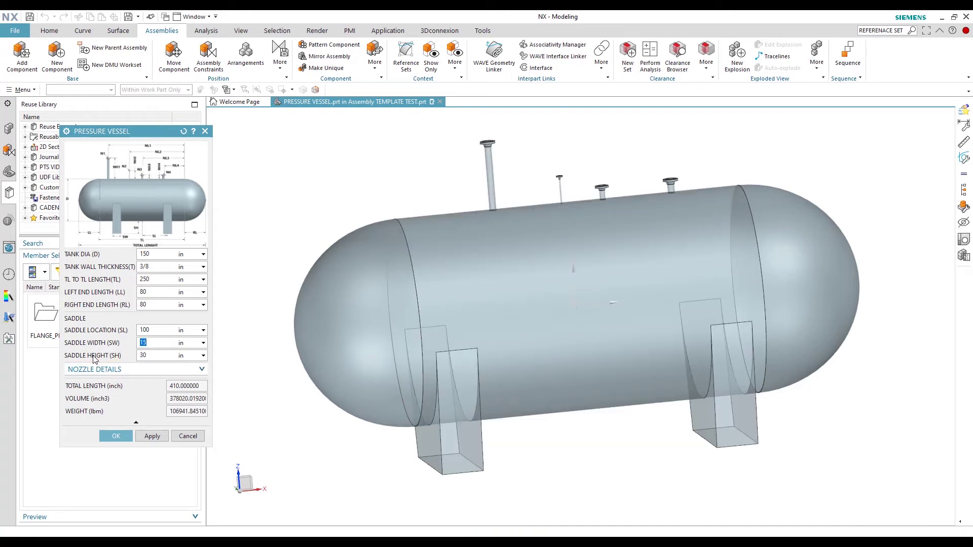
Step: Set SADDLE HEIGHT to 20, replacing an initial entry of 50
key(Tab)
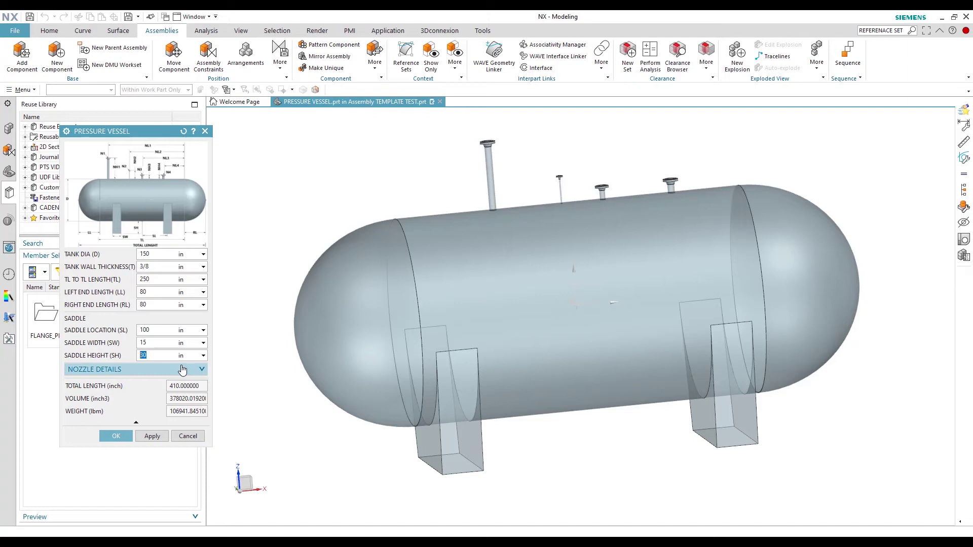
text(50)
key(Return)
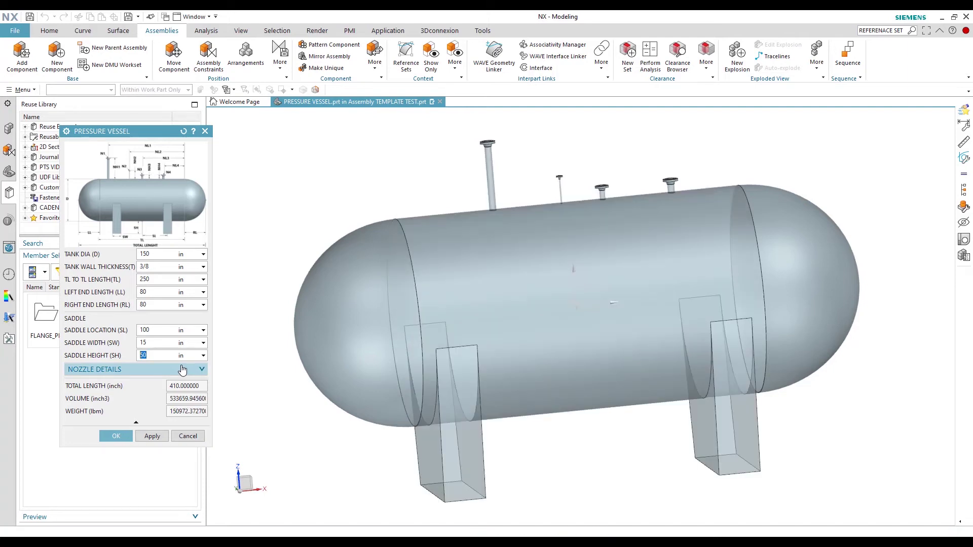
text(20)
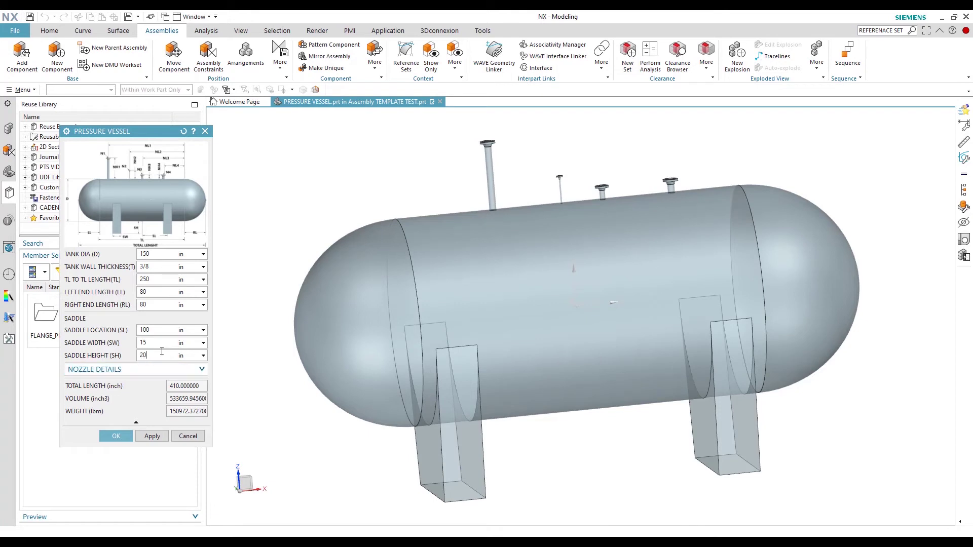
key(Return)
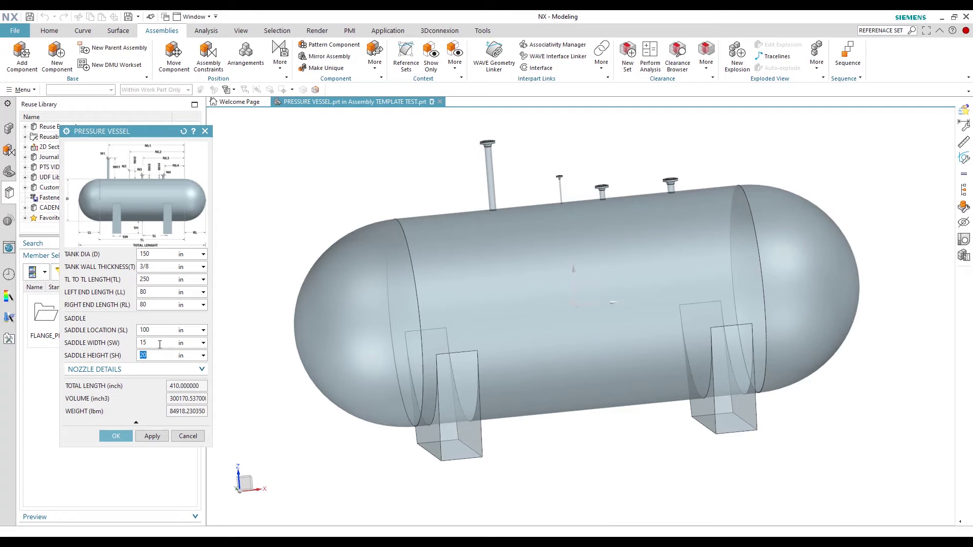
middle_drag(310, 313, 238, 294)
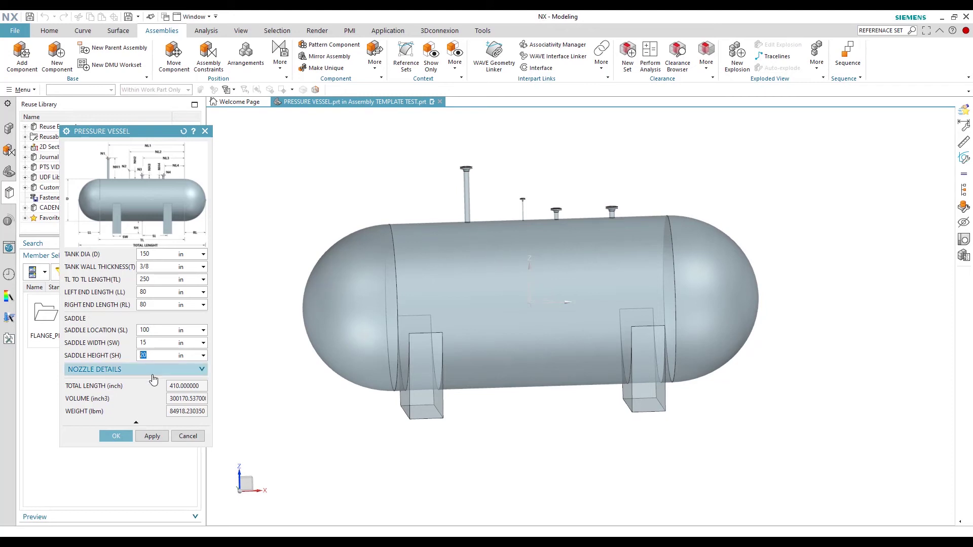
scroll(582, 175, up, 5)
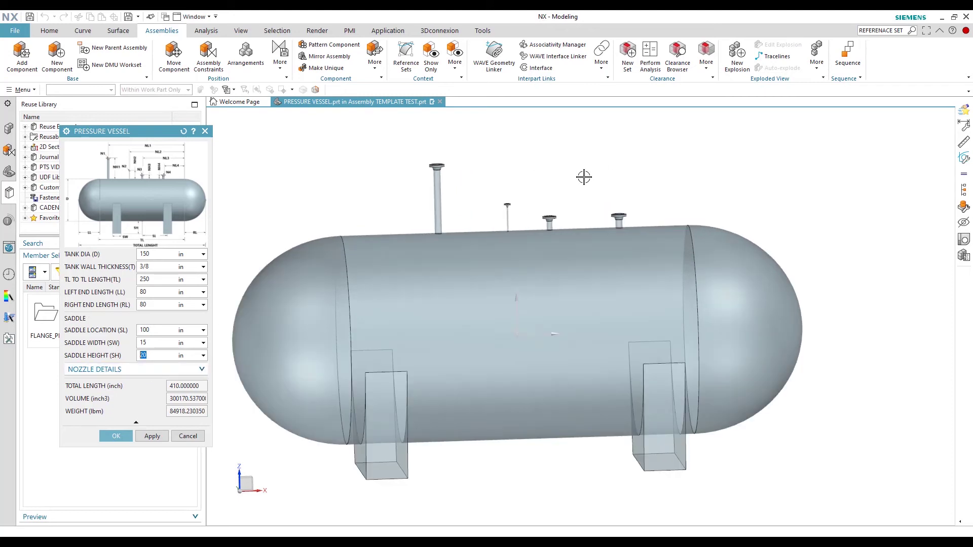
middle_drag(584, 176, 405, 202)
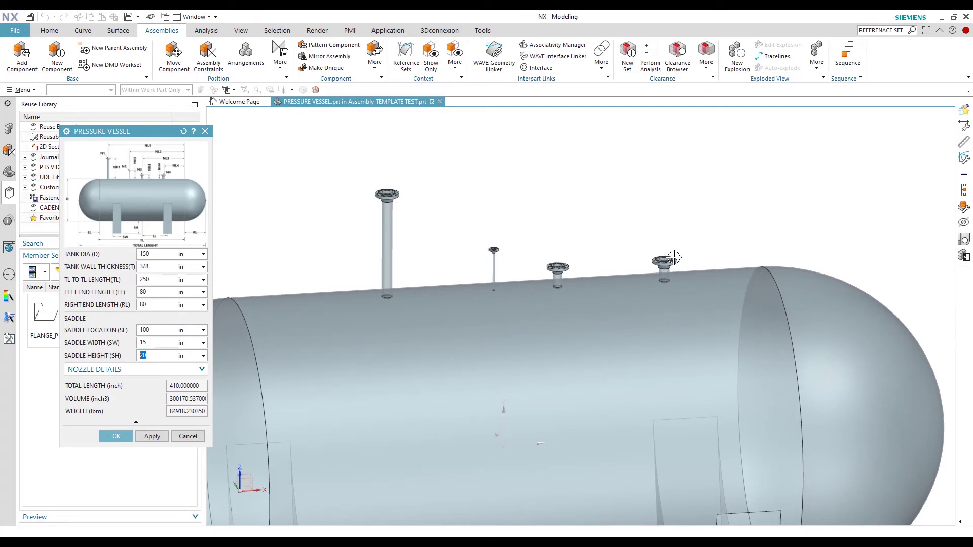
Step: Expand NOZZLE DETAILS and set N1 HEIGHT (NH1) to 50
click(144, 370)
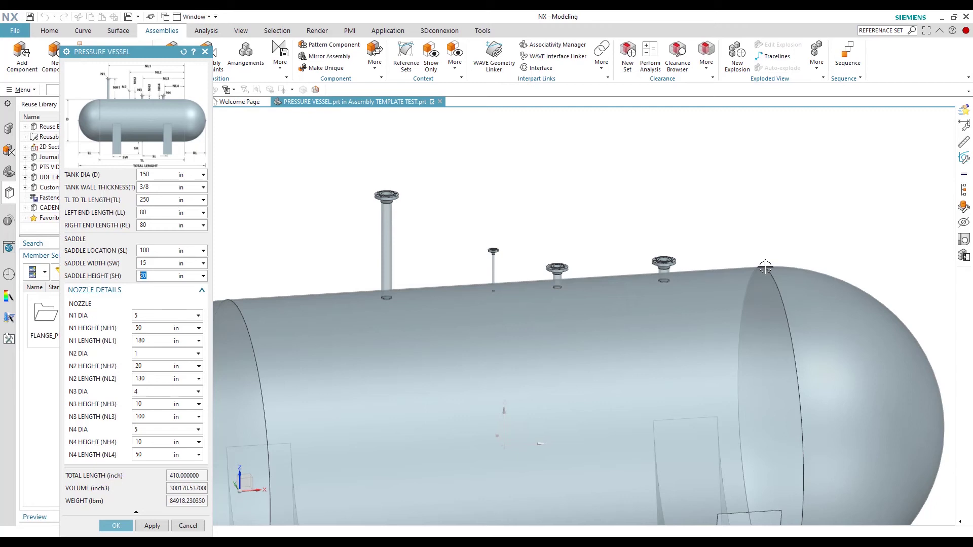
click(147, 327)
text(50)
click(142, 316)
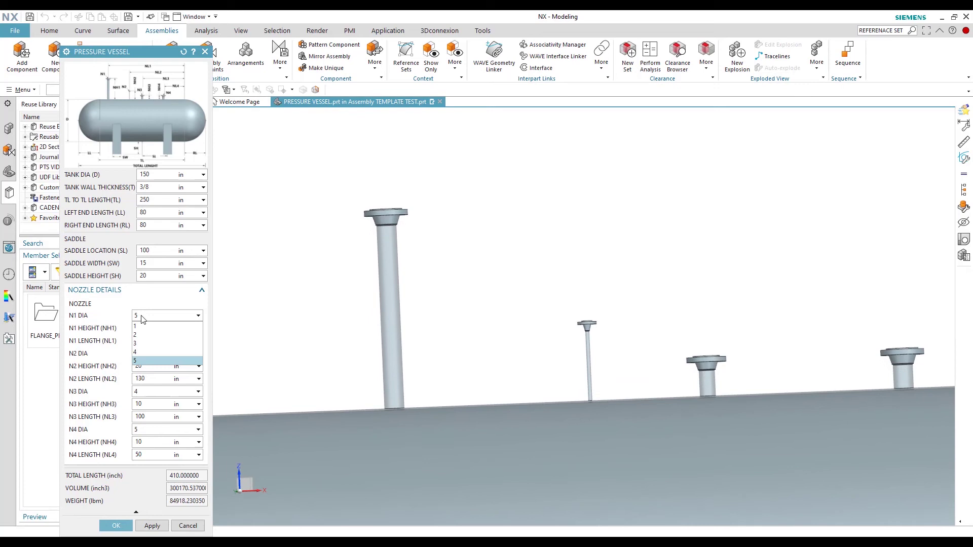
Step: Change N1 DIA to 3 and answer Yes to load the unloaded part family
click(142, 318)
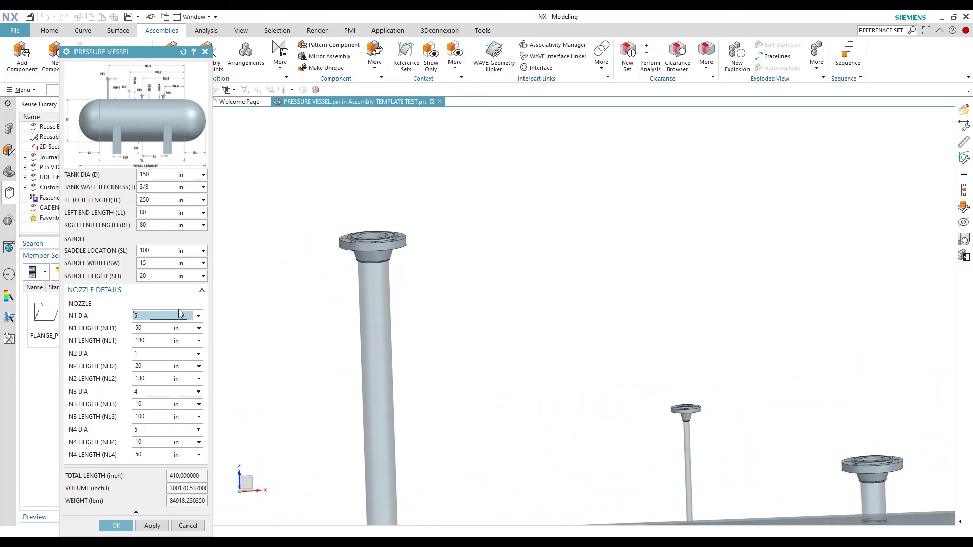
click(170, 317)
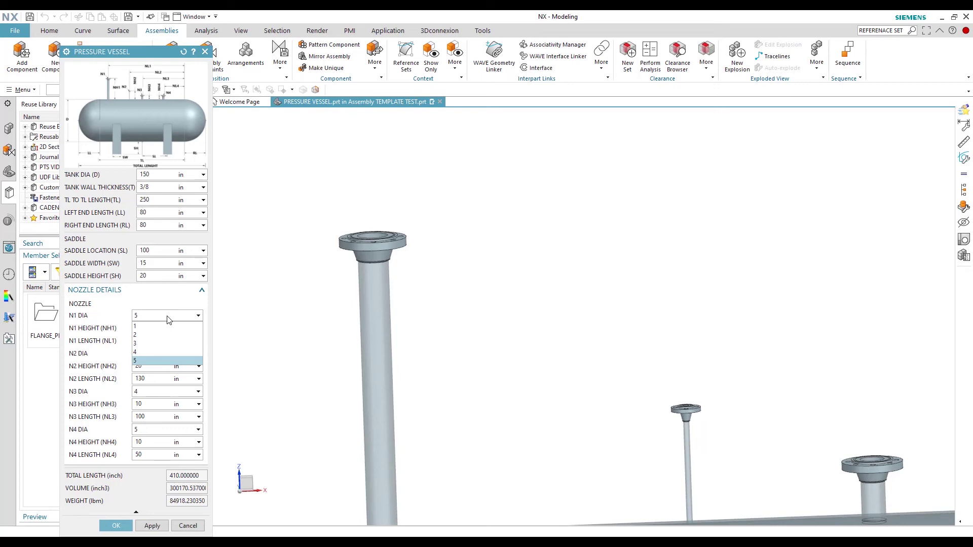
click(157, 344)
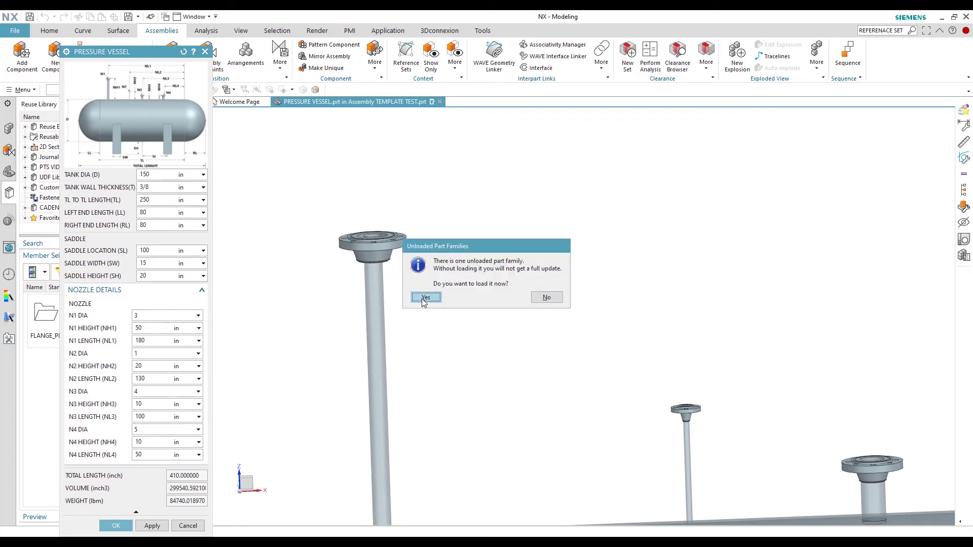
click(426, 298)
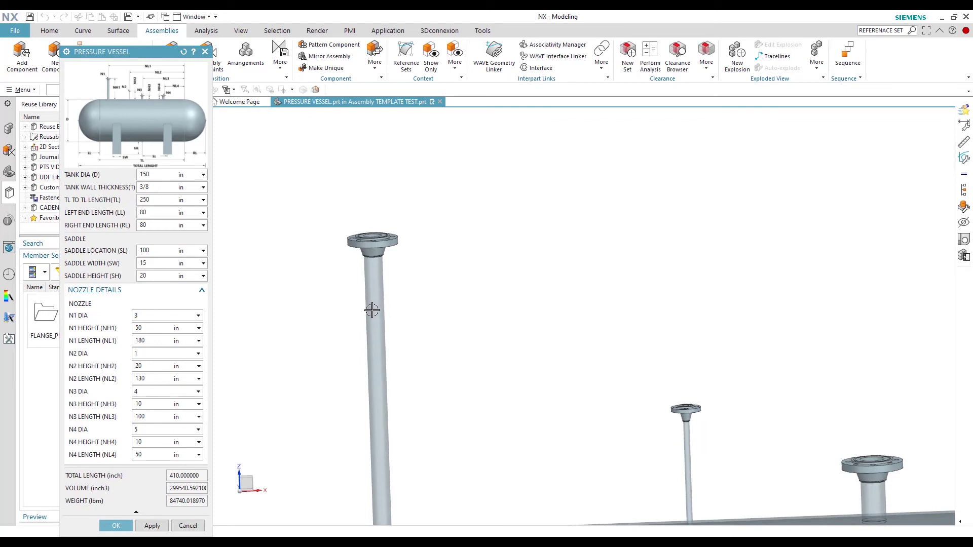
scroll(379, 244, down, 4)
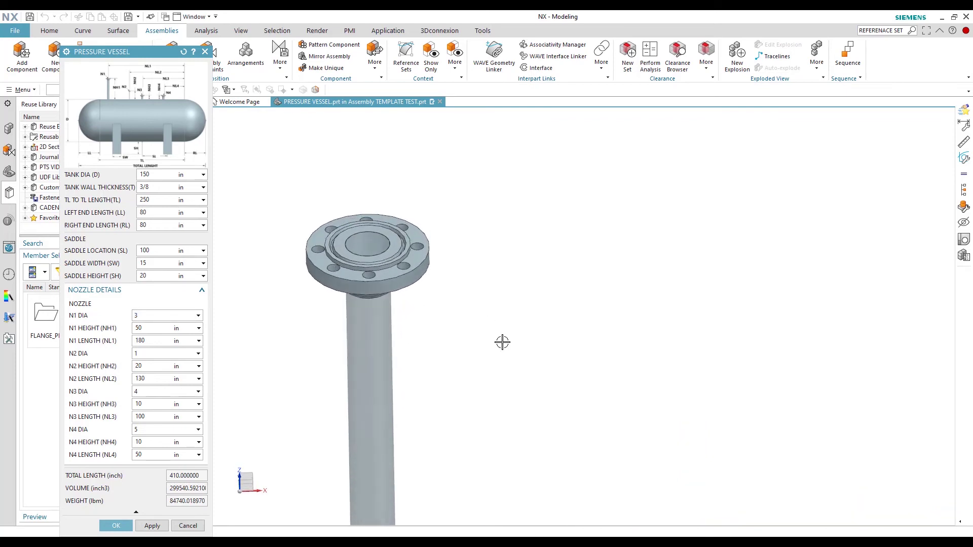
scroll(502, 341, up, 5)
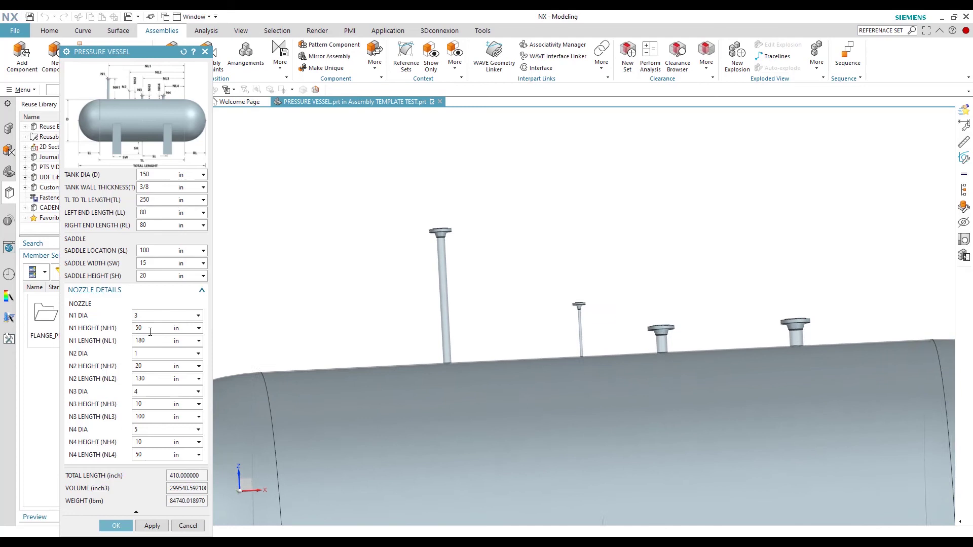
Step: Set N2 DIA to 3 and N3 DIA to 2 in NOZZLE DETAILS
click(140, 353)
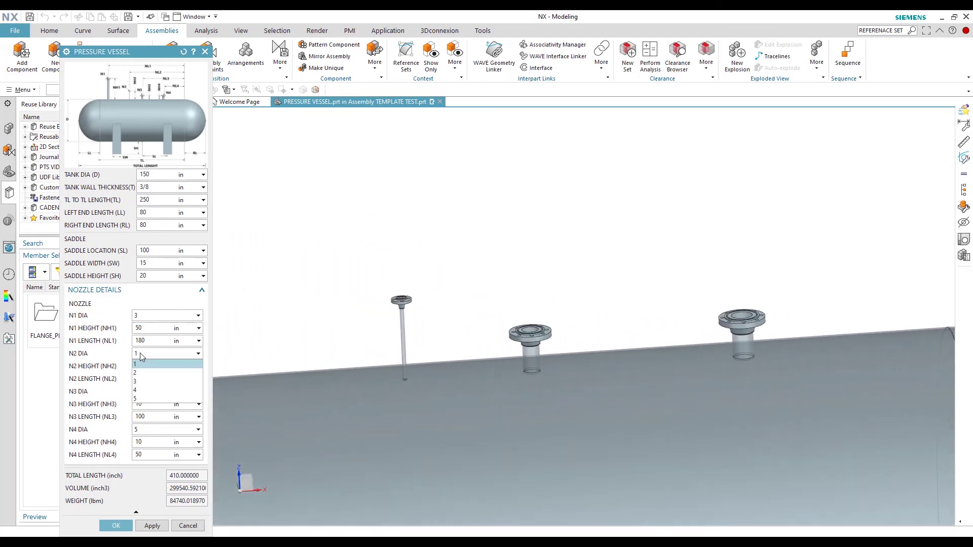
click(139, 384)
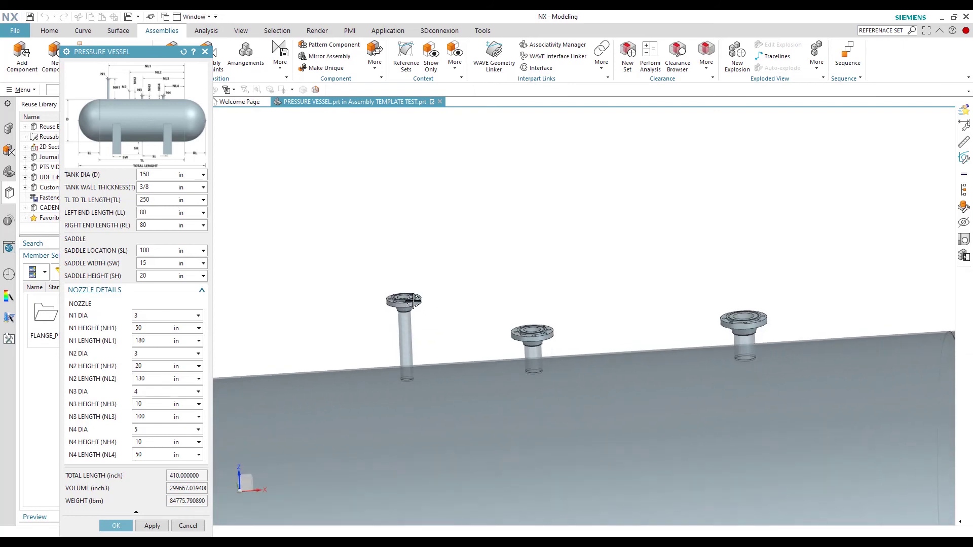
click(157, 354)
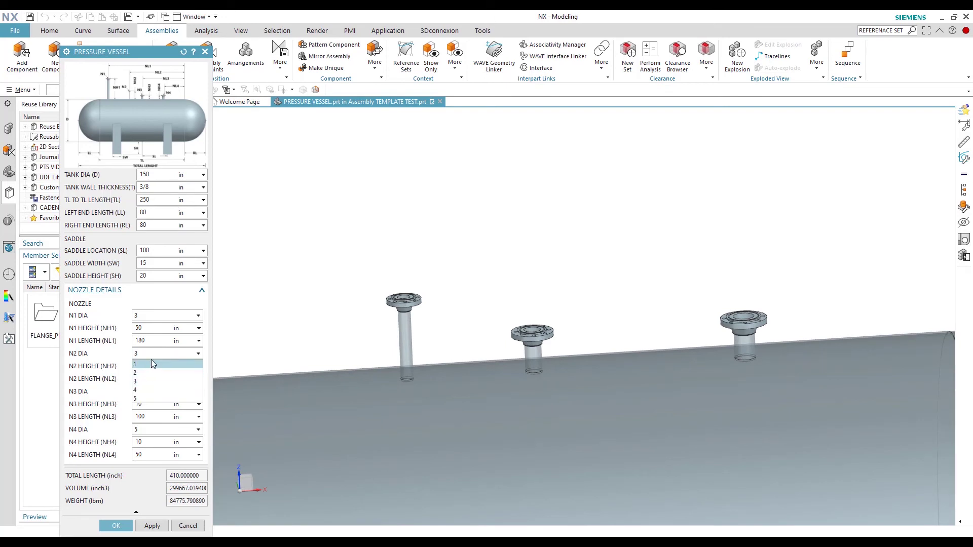
click(151, 358)
click(152, 392)
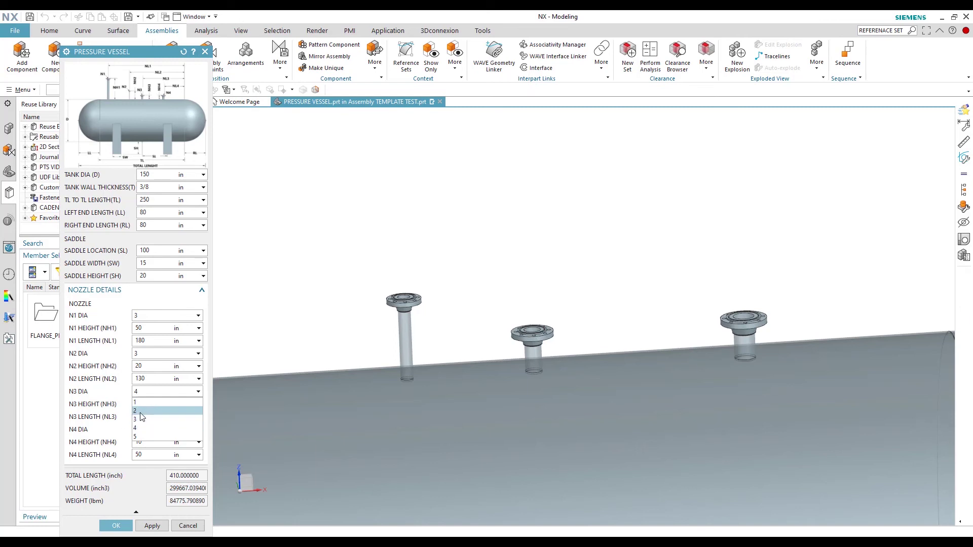
click(141, 411)
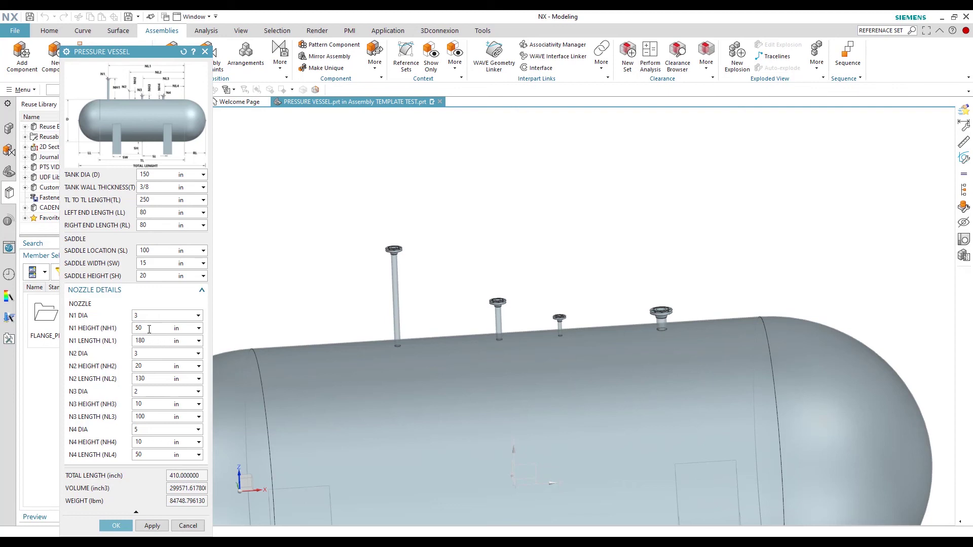
Step: Change the N1 nozzle height (NH1) from 50 to 30 in and fit the vessel in view
double_click(137, 328)
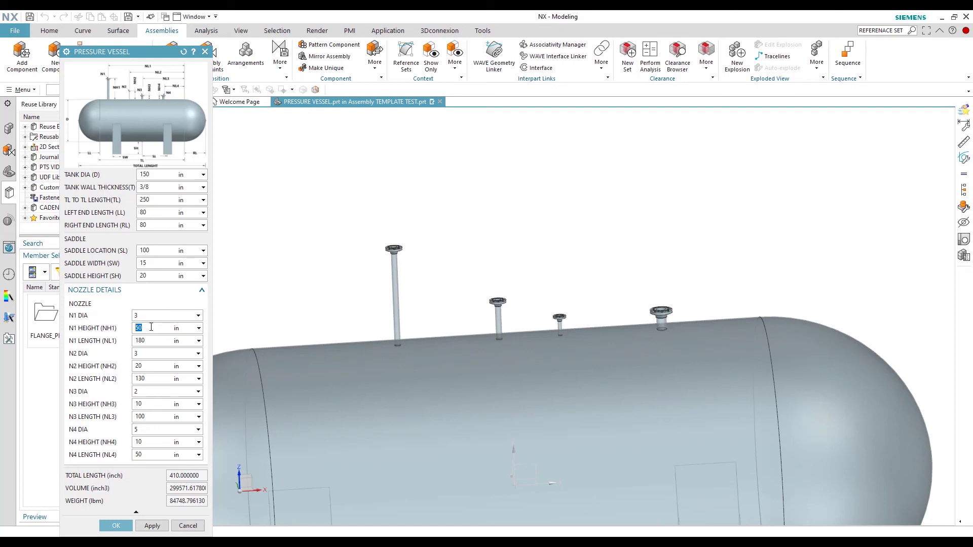
text(30)
key(Return)
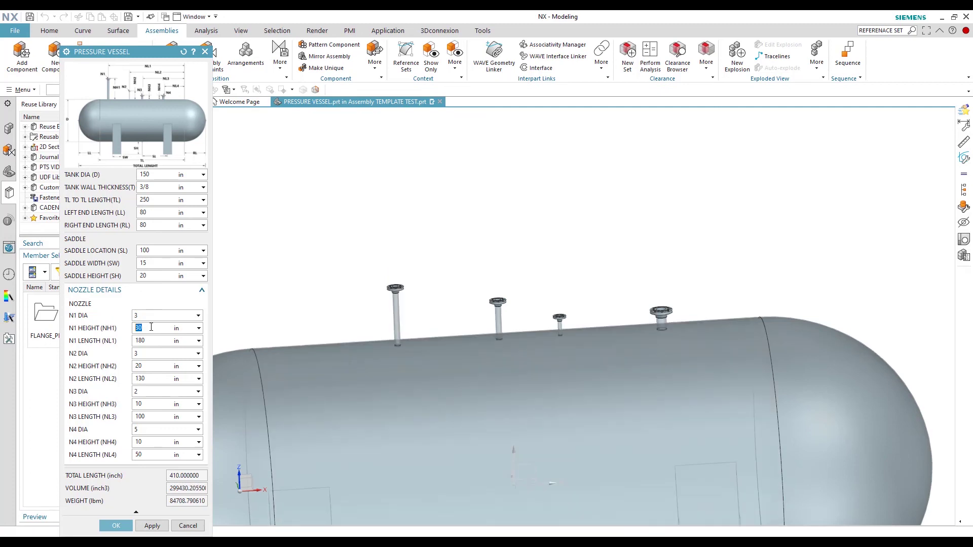
click(152, 340)
key(ctrl+f)
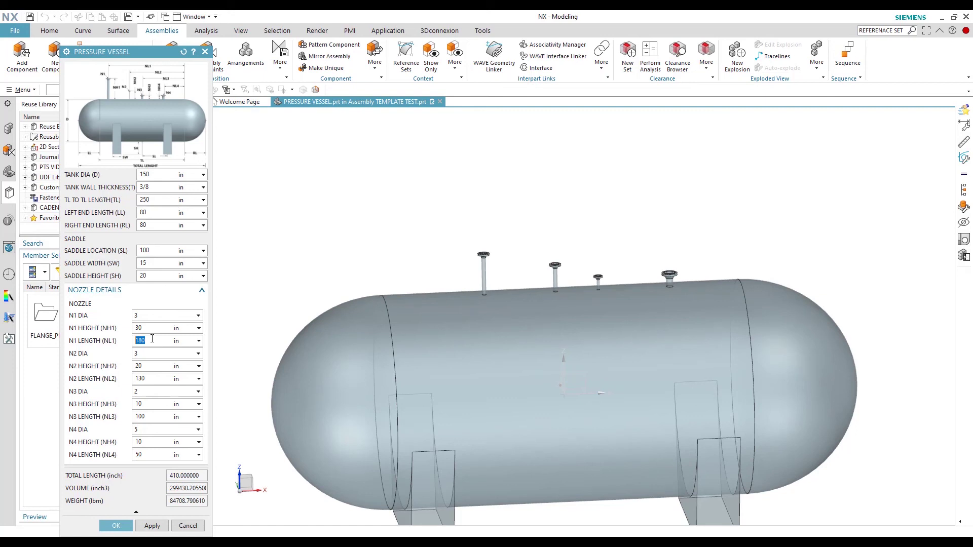
Step: Set N1 nozzle length (NL1) to 150 in and collapse the NOZZLE DETAILS group
text(200)
double_click(152, 339)
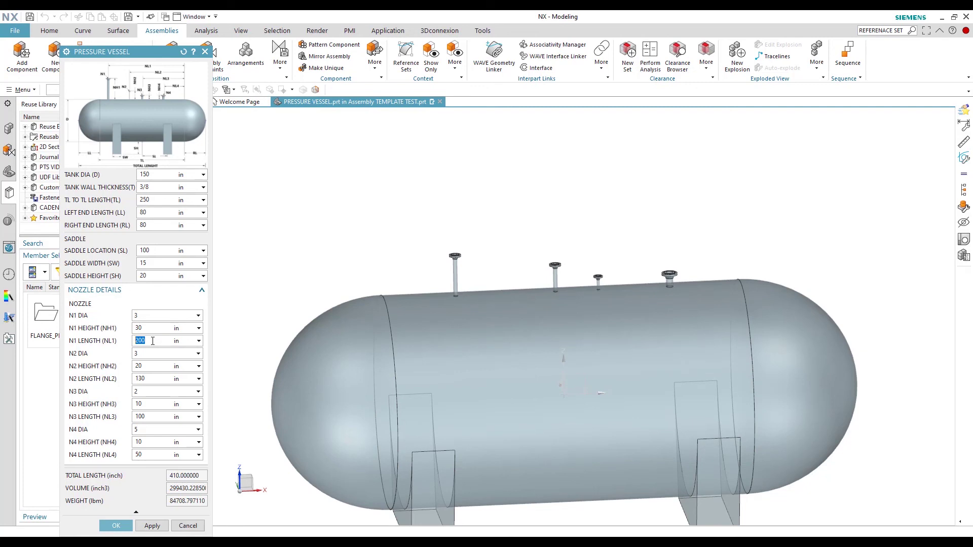
text(150)
key(Return)
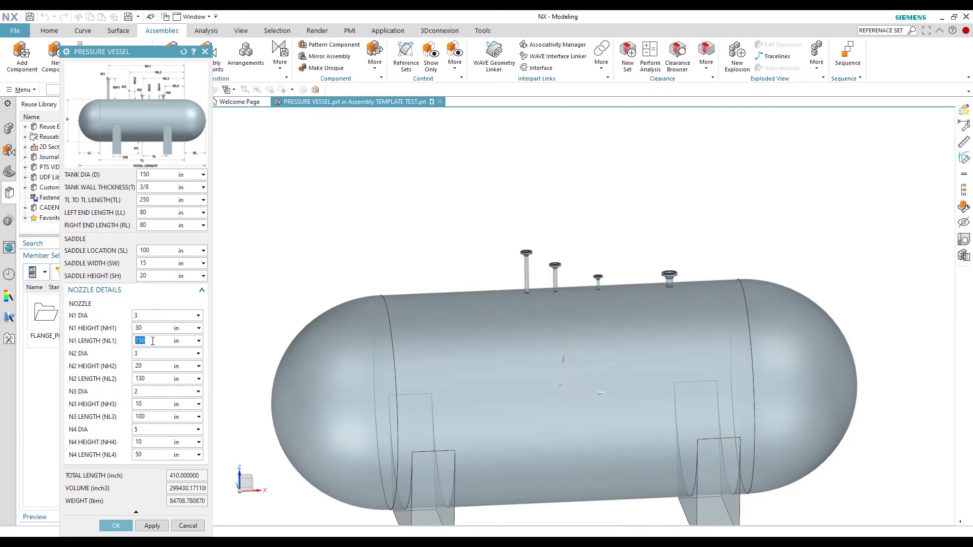
click(201, 289)
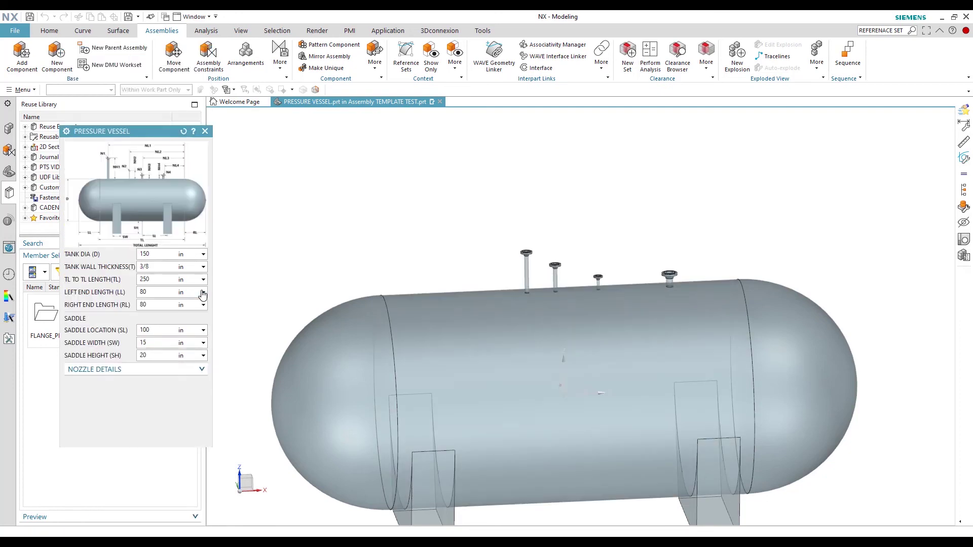